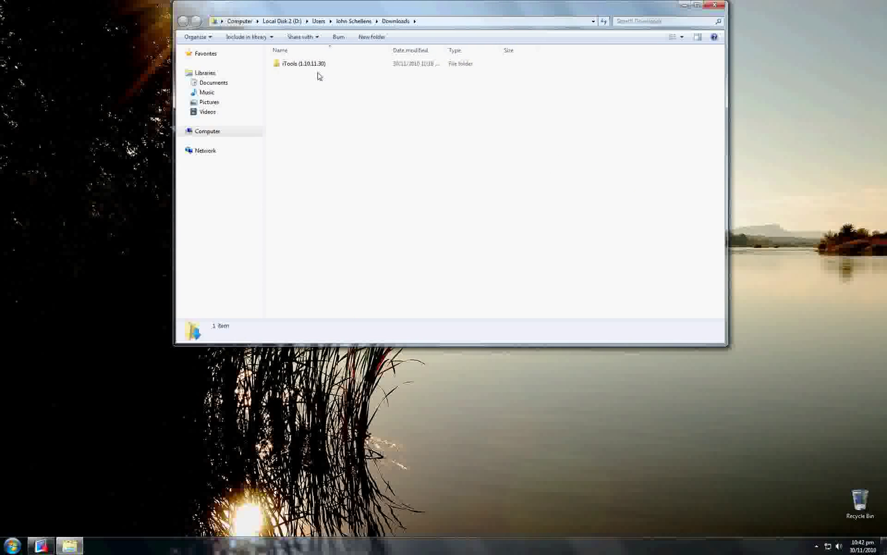
Launch iTools_Setup.exe from the iTools (1.10.11.30) folder, keeping English as the setup language
double_click(301, 65)
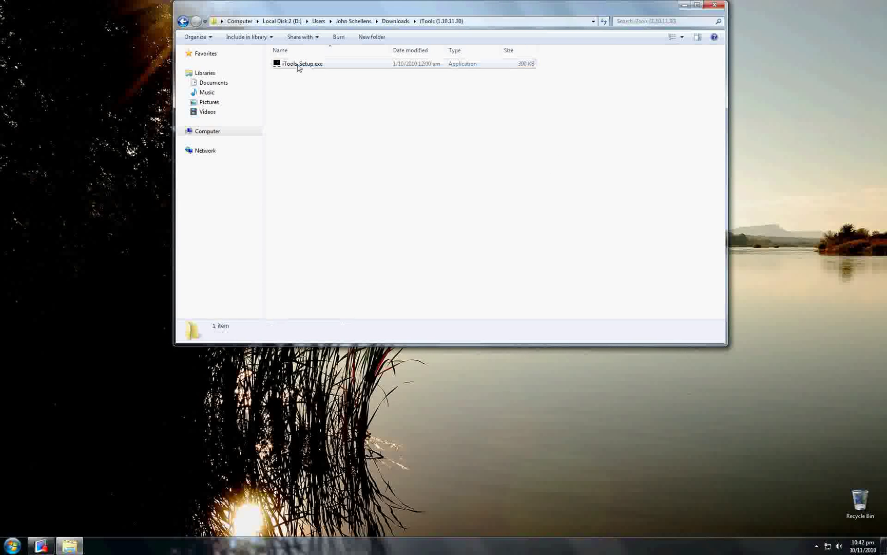
double_click(299, 65)
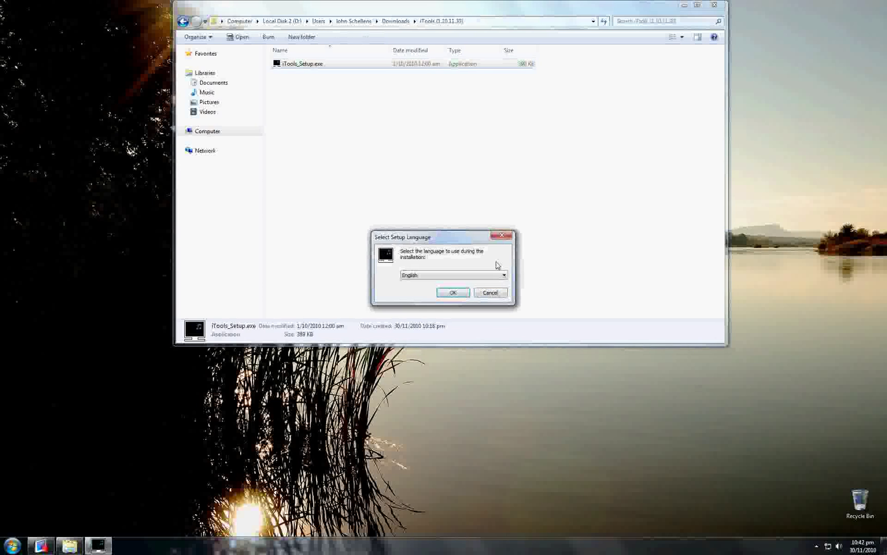
click(505, 276)
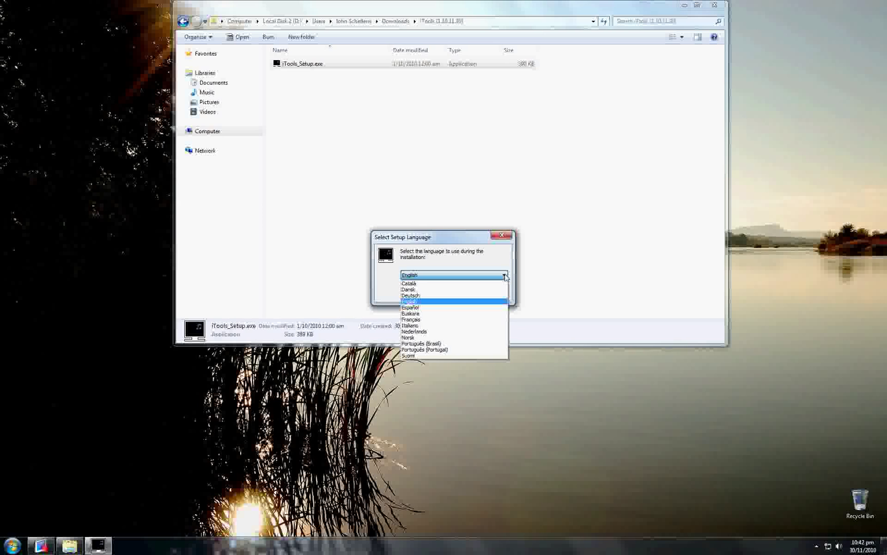
click(505, 276)
click(455, 292)
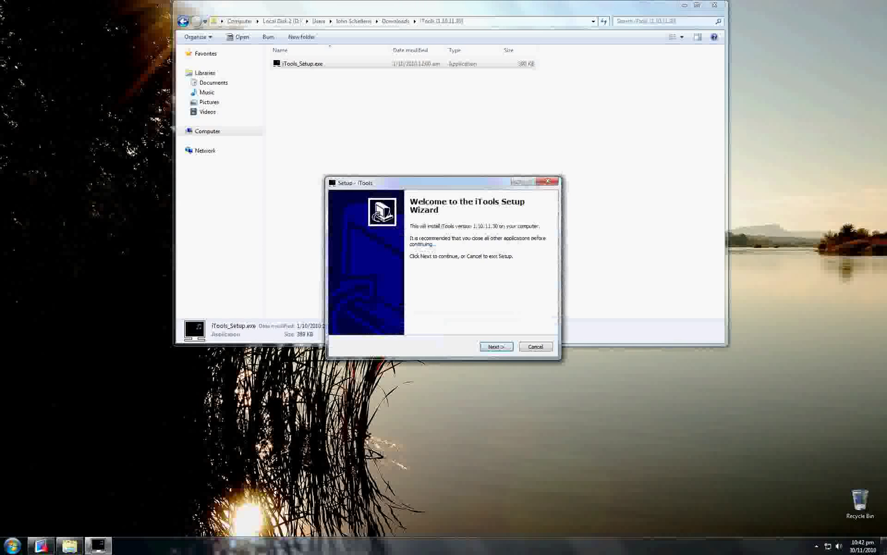
Install iTools to the default C:\Program Files (x86)\iTools without a desktop icon, then launch it
click(502, 348)
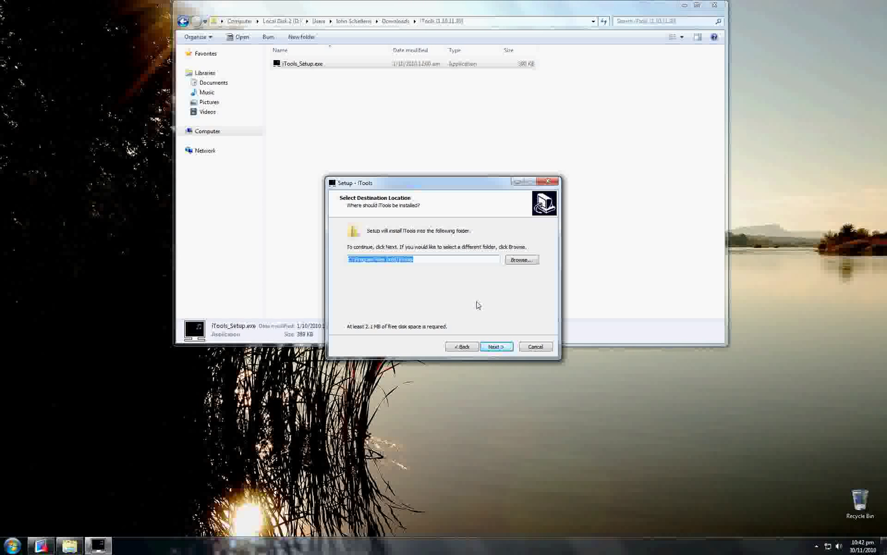
click(522, 260)
click(489, 342)
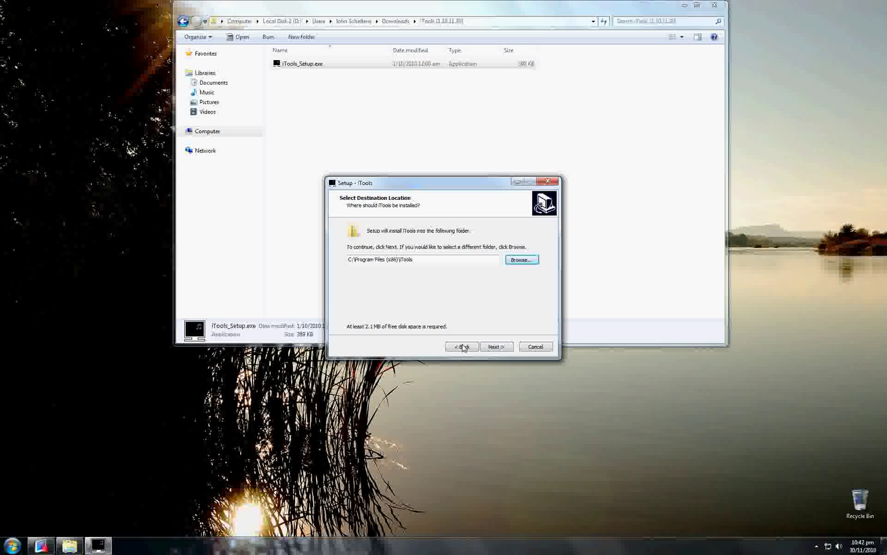
click(496, 347)
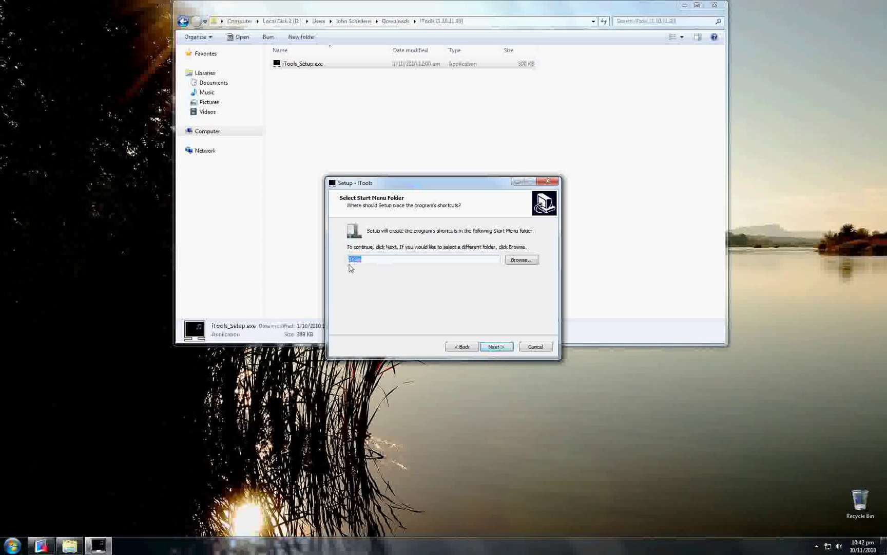
click(496, 346)
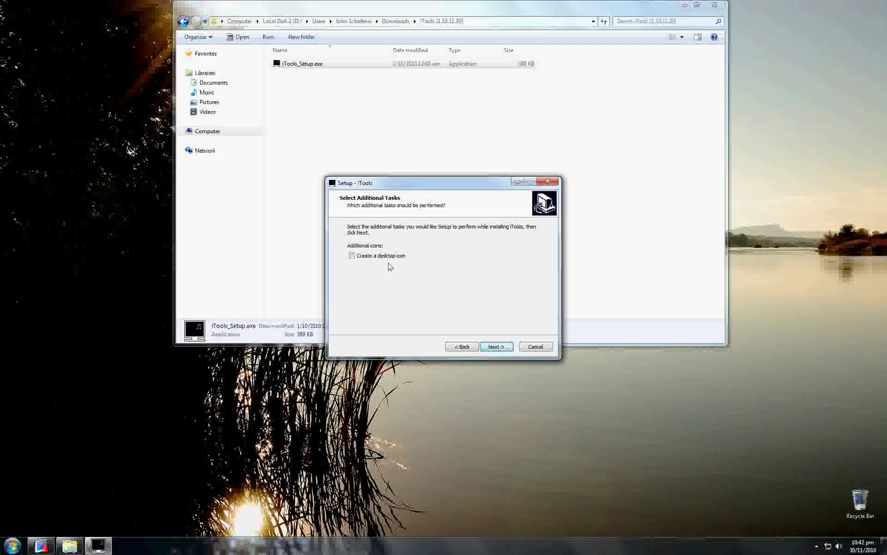
click(501, 349)
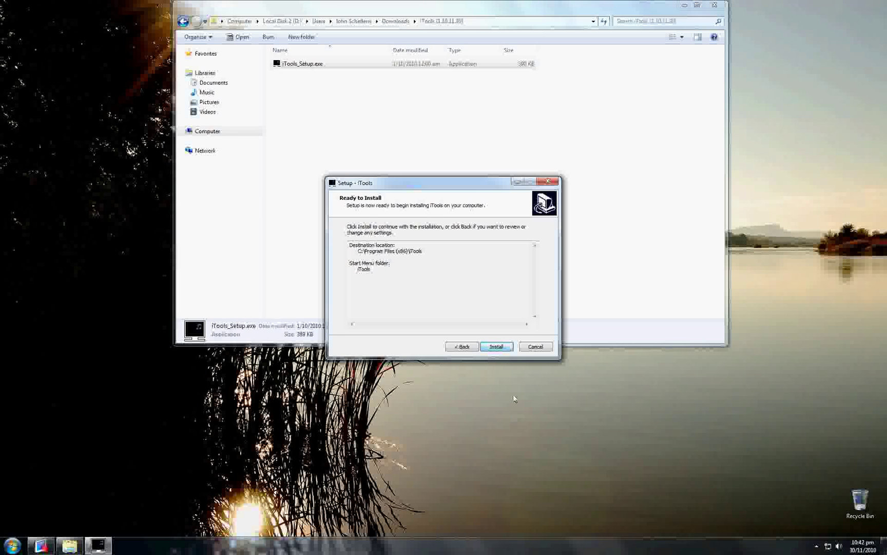
click(496, 347)
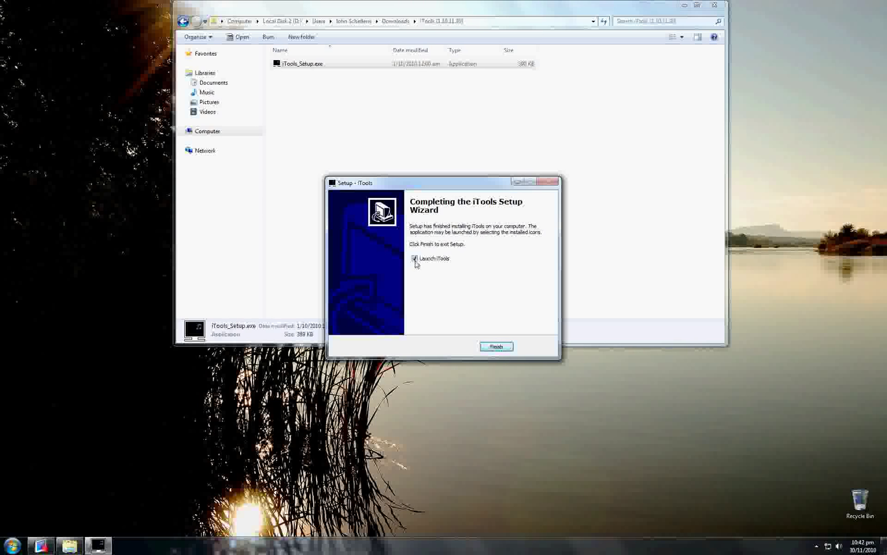
click(713, 4)
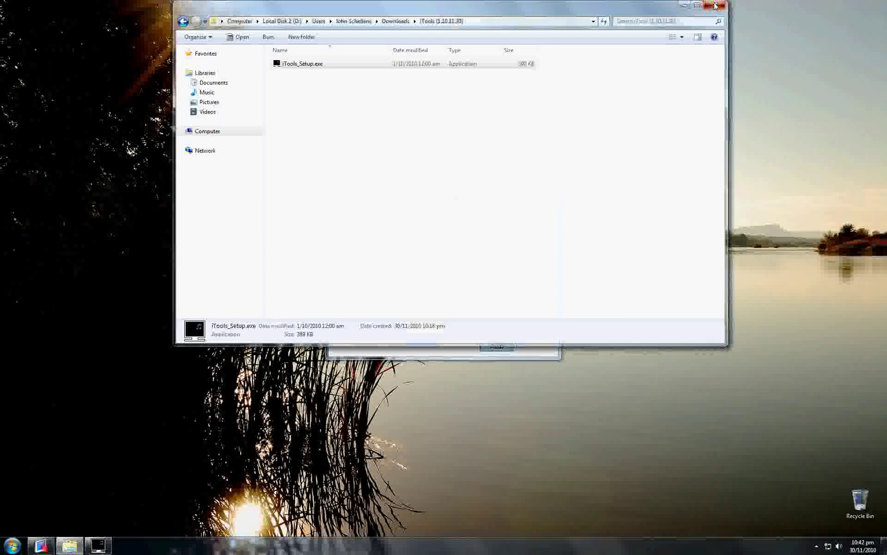
click(495, 347)
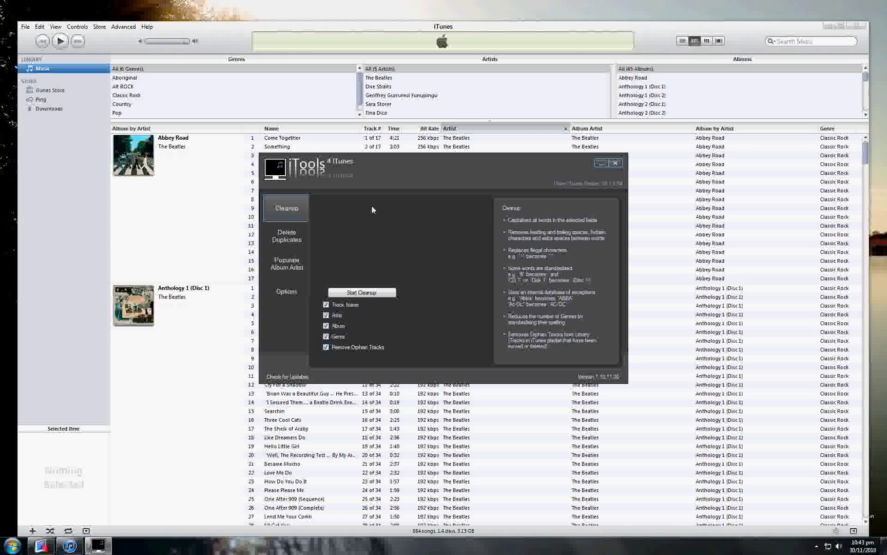
Show the Delete Duplicates page, set to move exact duplicates with 256 kbps preferred bitrate
click(301, 238)
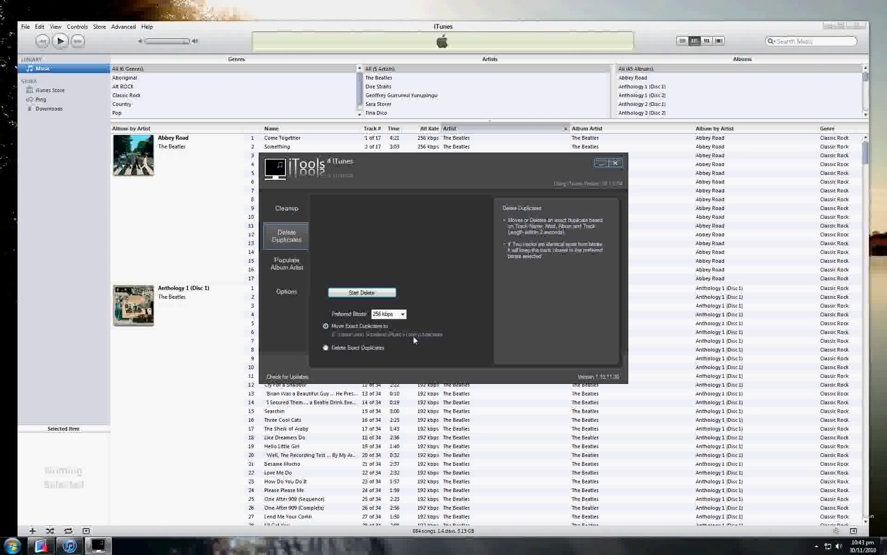
Keep move-to-folder and 256 kbps for duplicates, glance at Populate Album Artist, and return to Cleanup
click(326, 348)
click(356, 325)
click(402, 314)
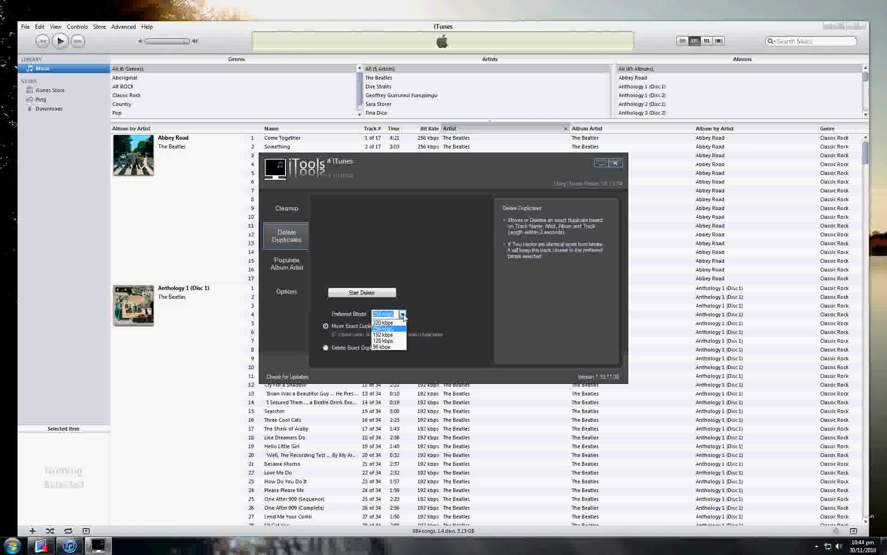
click(403, 315)
click(403, 315)
click(403, 314)
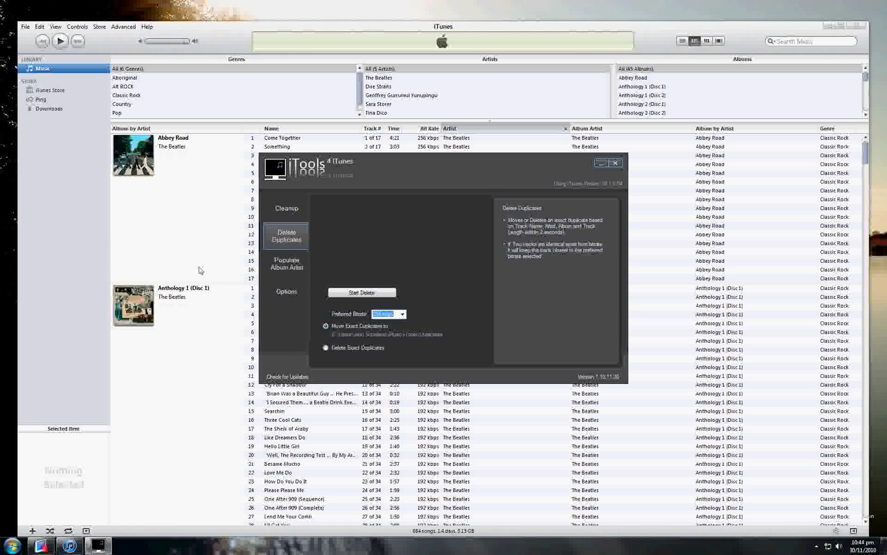
click(282, 264)
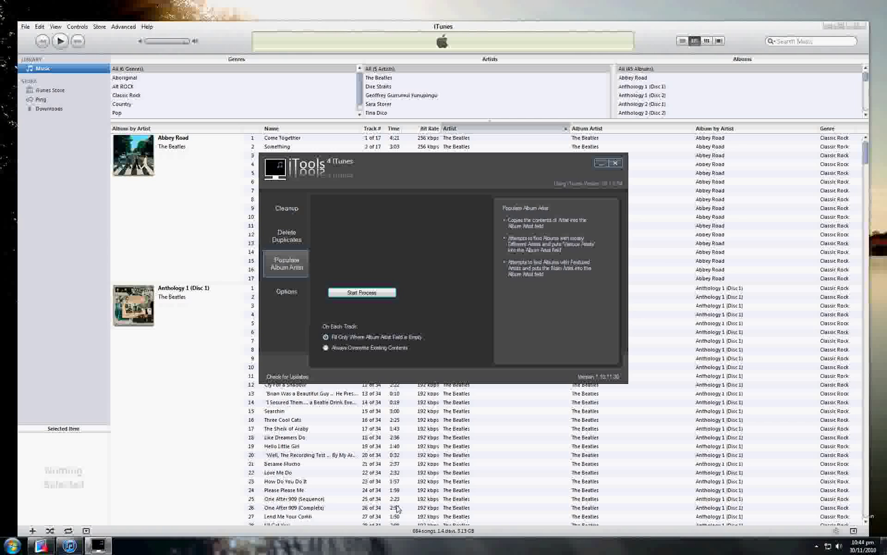
click(284, 209)
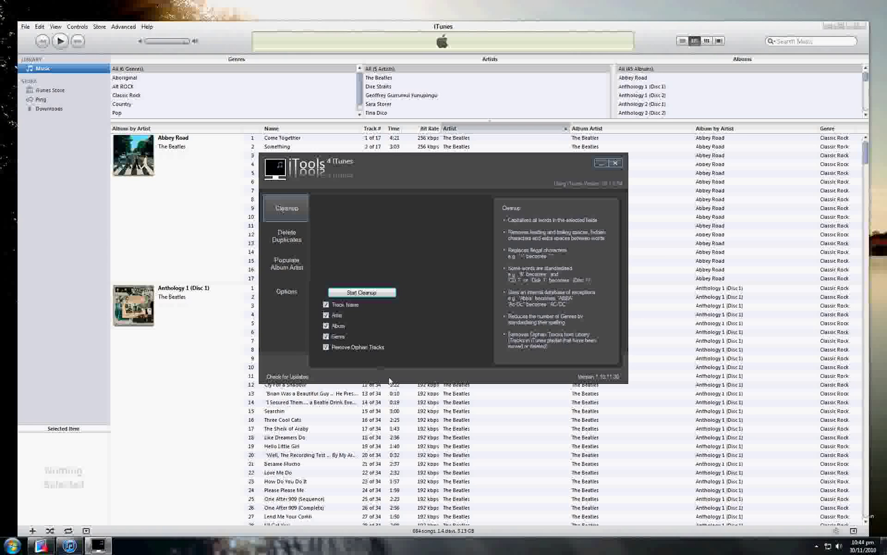
Run the library cleanup, producing 2 Track Name and 7 Genre changes
click(370, 293)
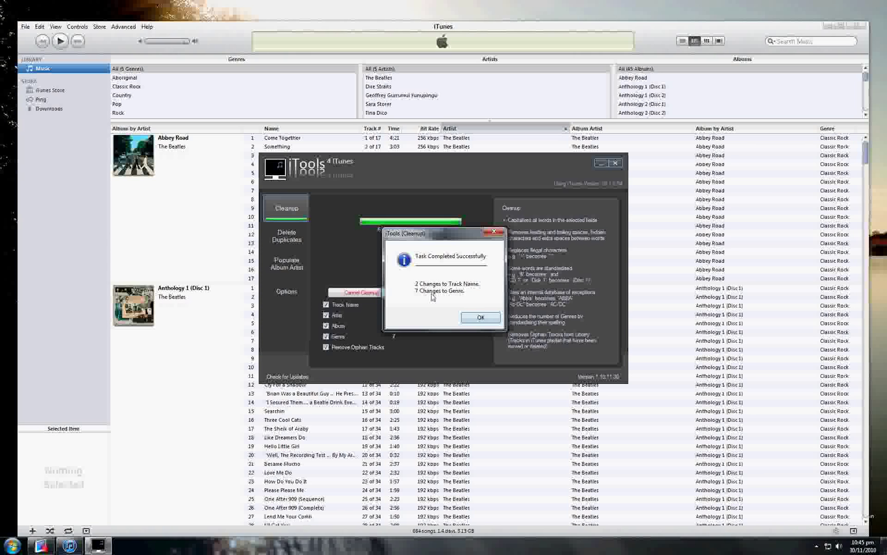
click(488, 321)
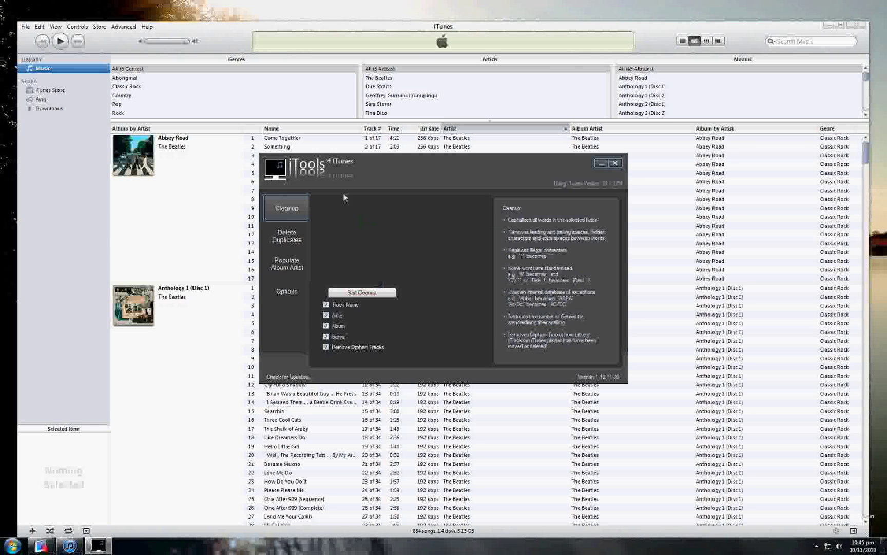
click(282, 235)
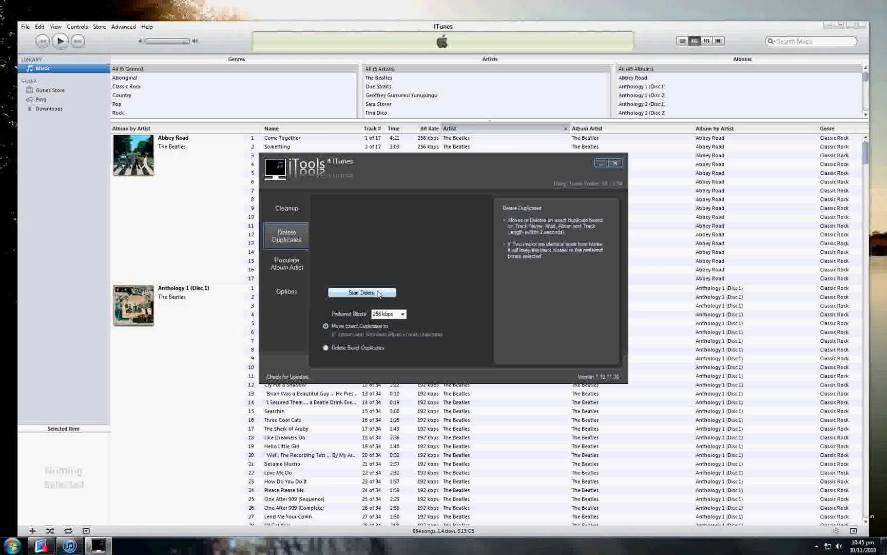
Move the 12 exact duplicate tracks out, leaving 672 songs in the library
click(361, 293)
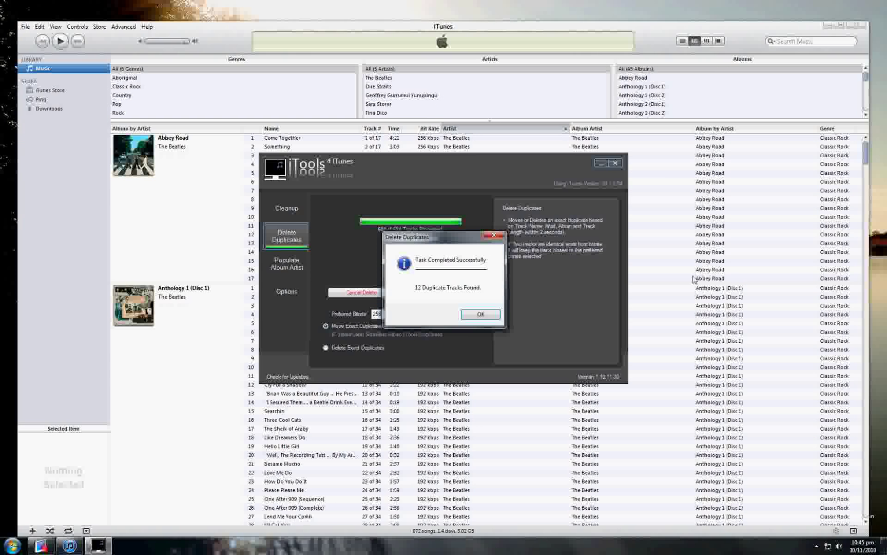
click(480, 314)
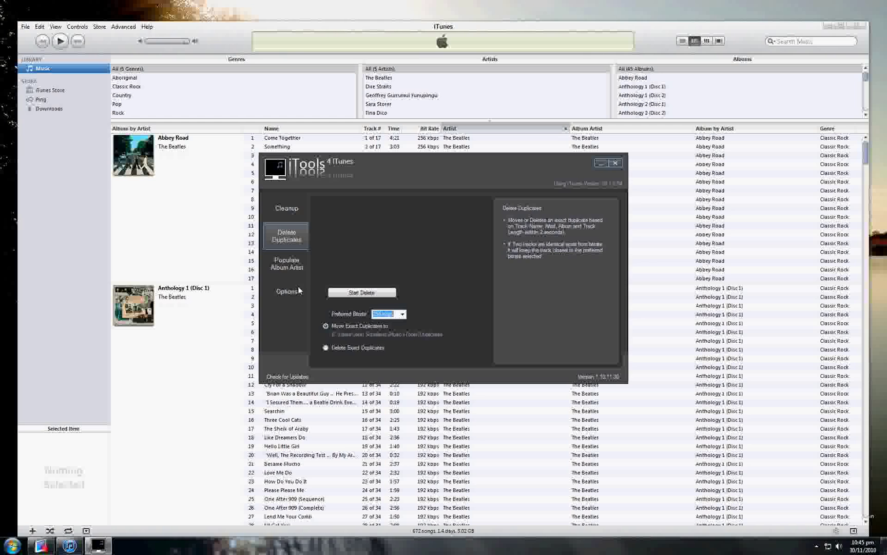
Populate album artists across all 672 tracks, completing with 7 changes
click(290, 266)
click(362, 292)
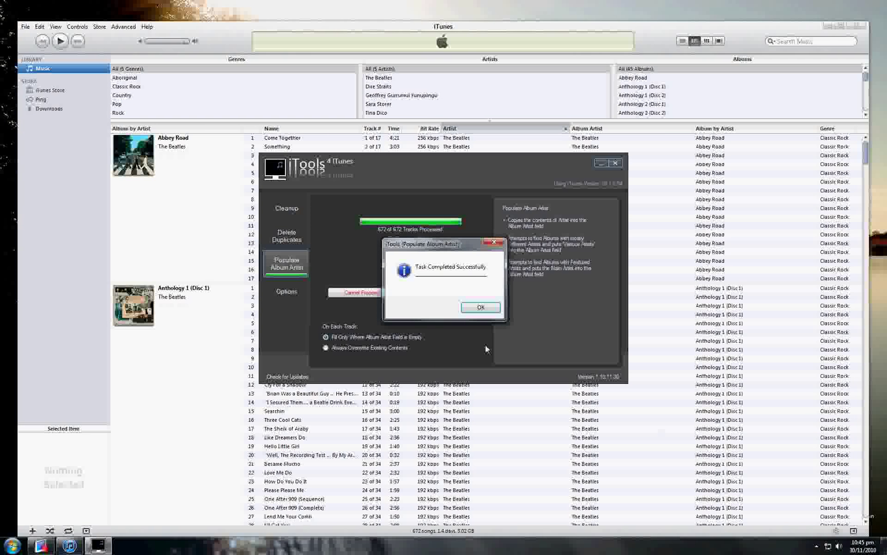
click(480, 308)
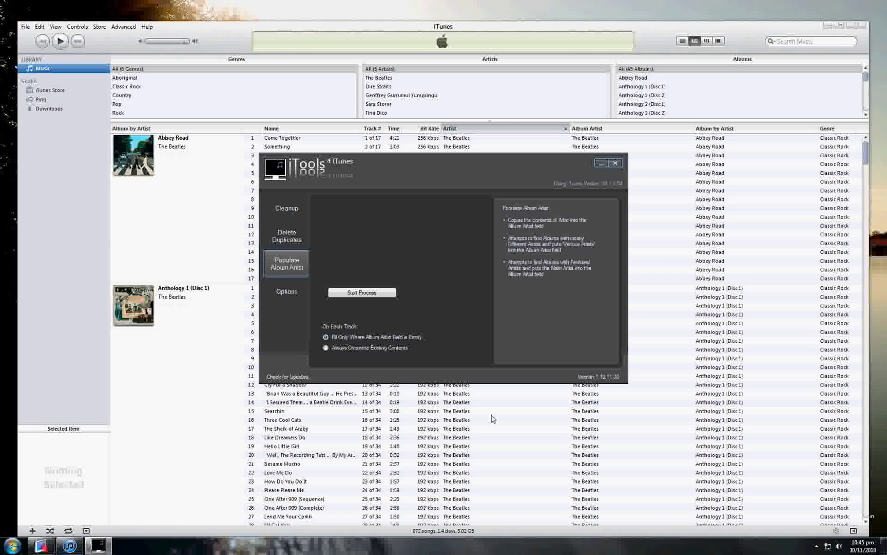
Close iTools and iTunes, then open the Music library from the Start menu
click(615, 163)
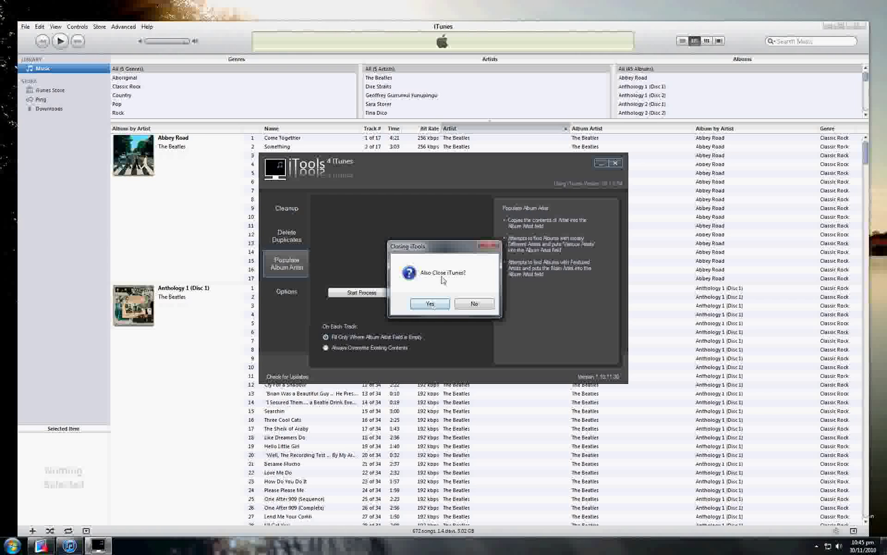
click(430, 303)
click(11, 545)
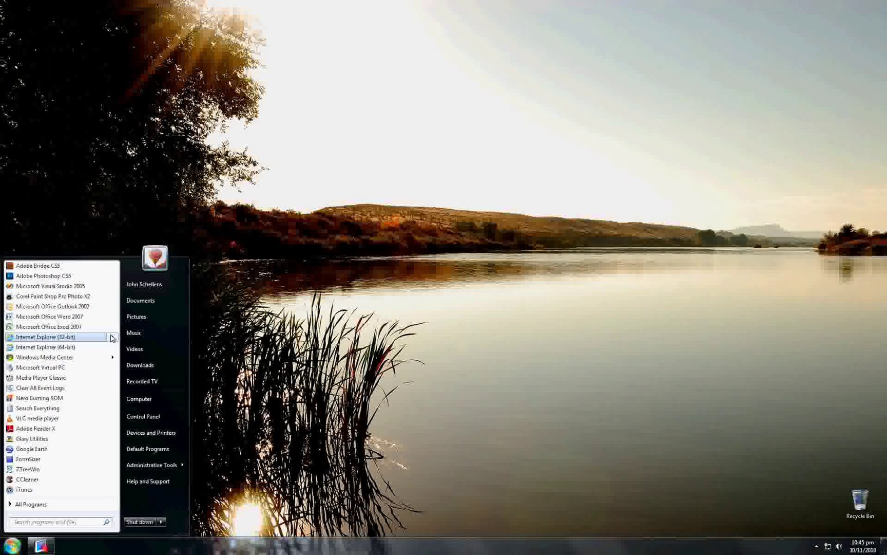
click(134, 331)
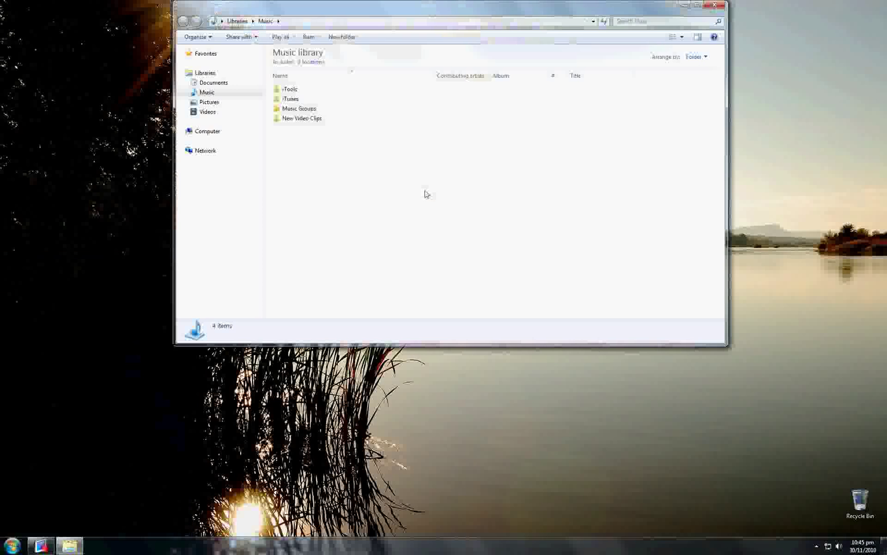
Browse iTools > Duplicates down to the Gurrumul album to check the moved tracks
double_click(290, 90)
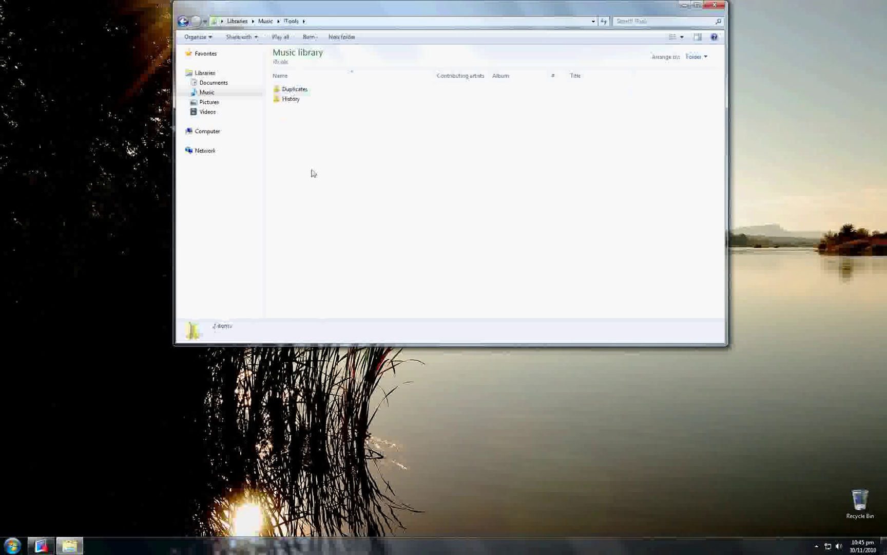
double_click(298, 90)
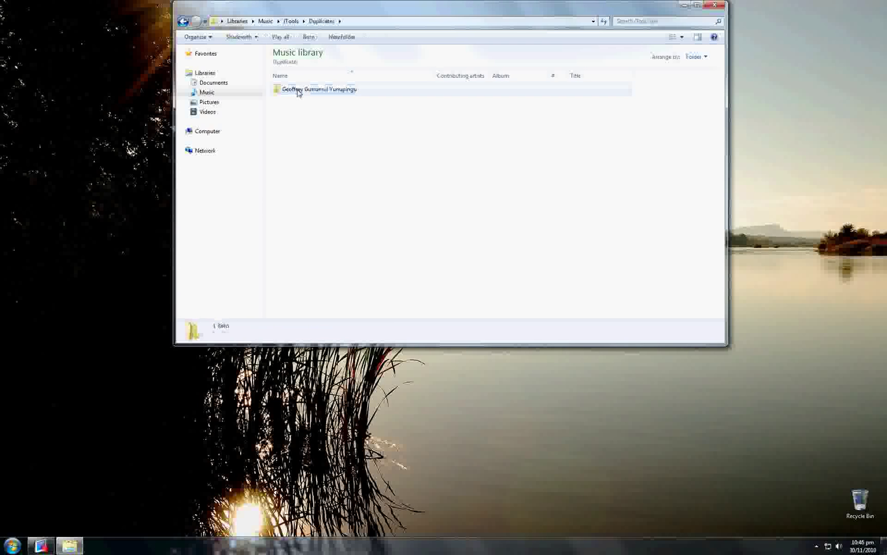
double_click(299, 90)
double_click(298, 90)
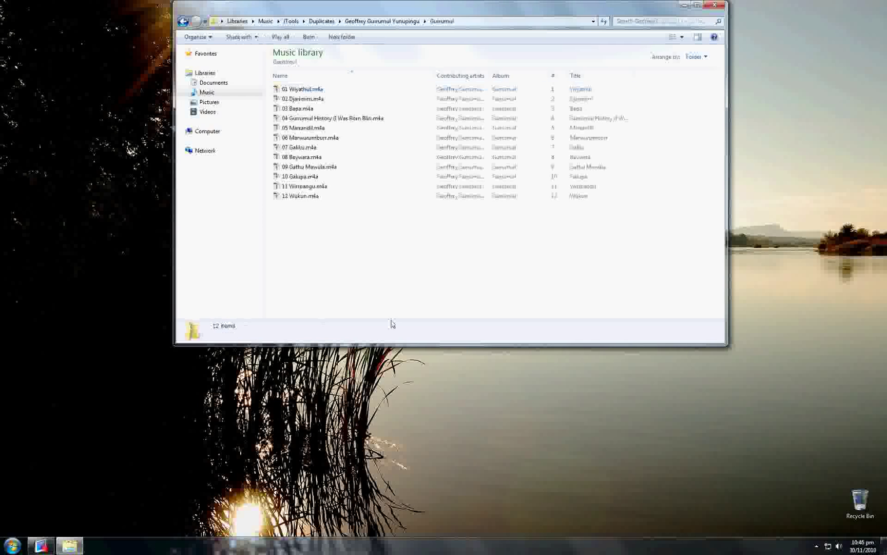
click(183, 22)
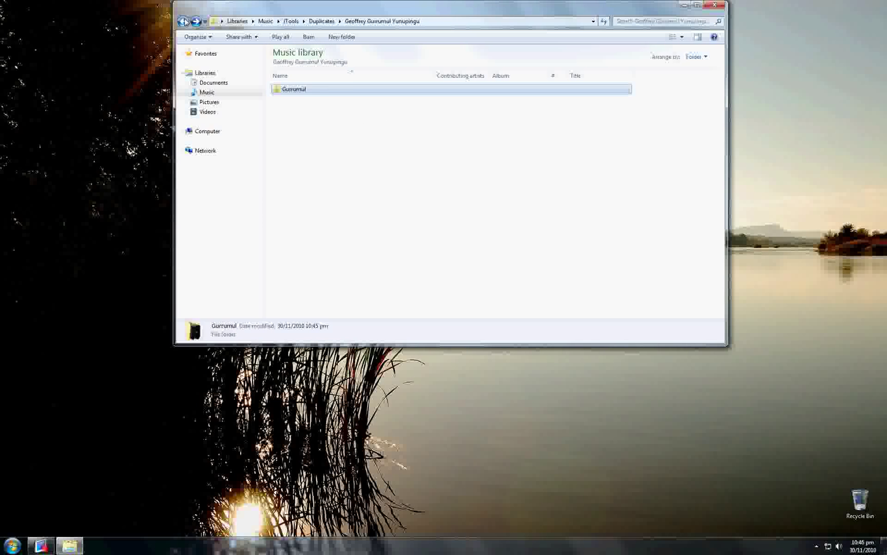
click(184, 21)
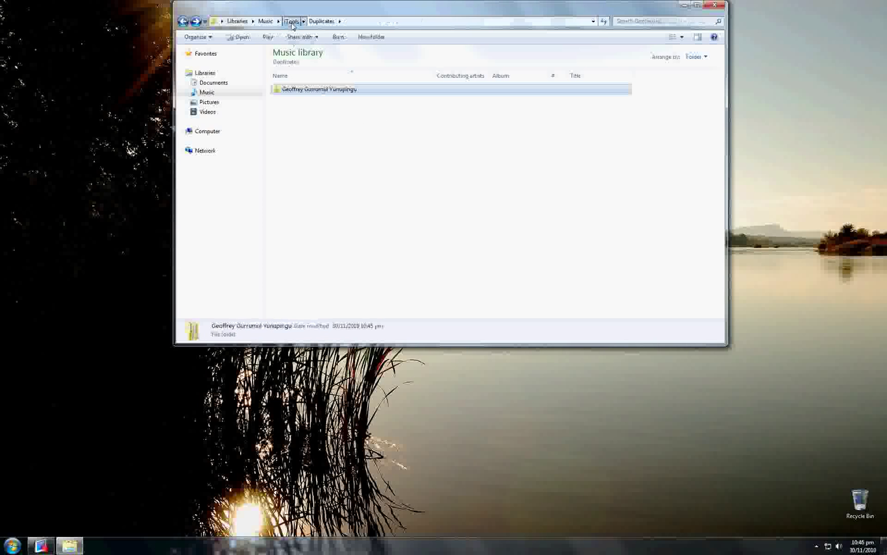
click(291, 21)
Delete the Duplicates folder and open History > Genre.log showing Alt ROCK changed to Rock
click(295, 90)
key(BackSpace)
key(Escape)
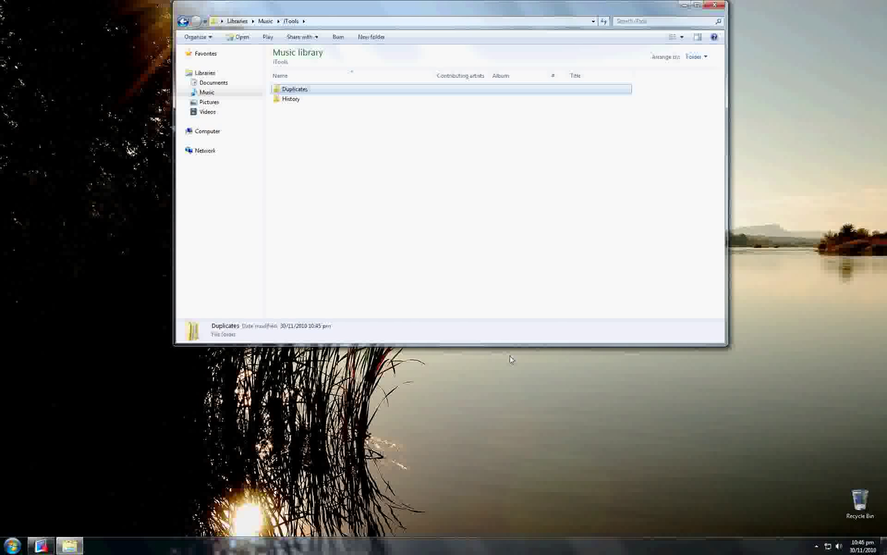
key(Delete)
key(Return)
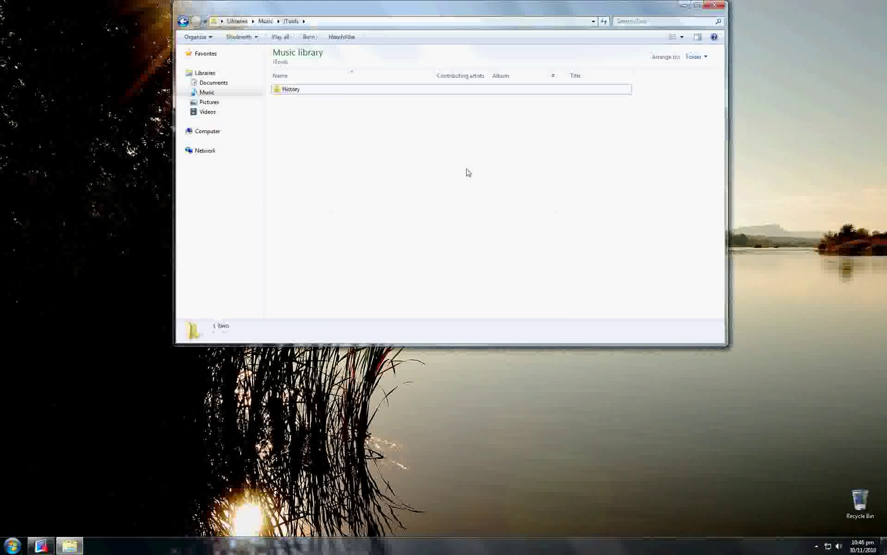
double_click(285, 91)
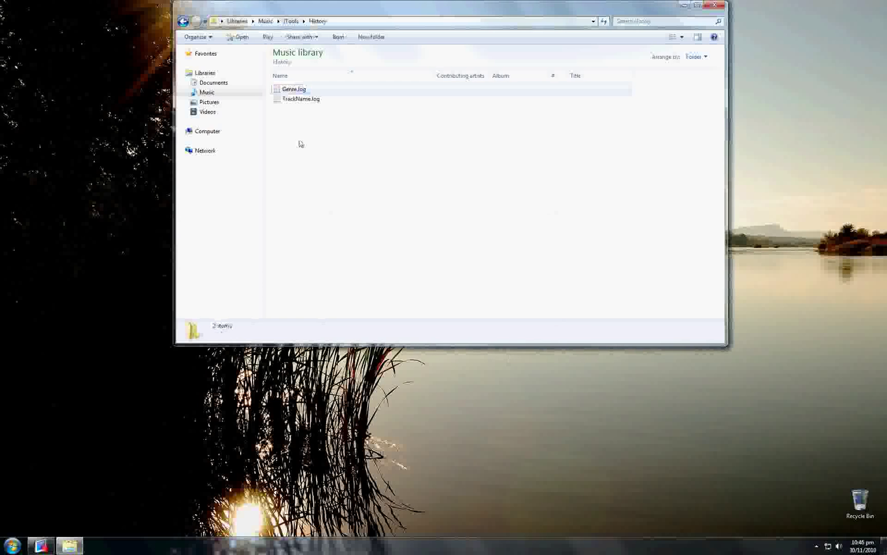
double_click(295, 91)
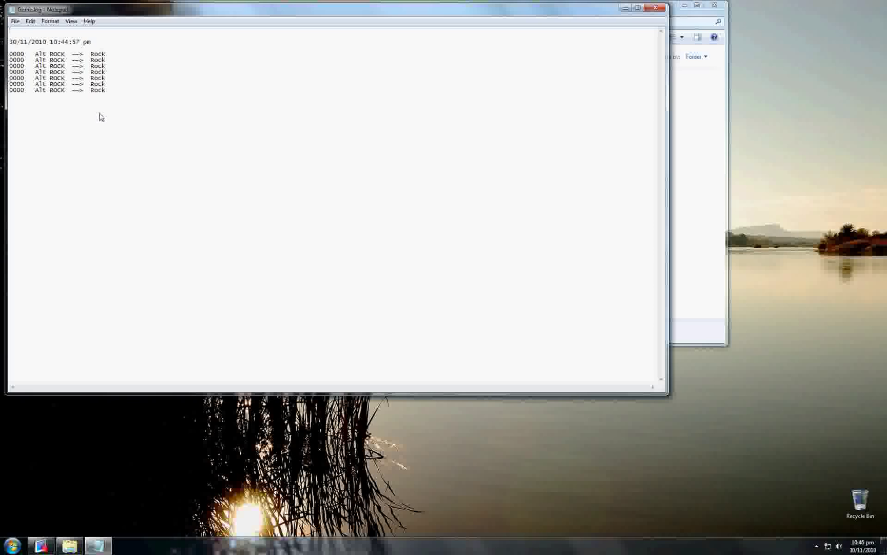
Swap Genre.log for TrackName.log, showing SO FAR AWAY corrected to So Far Away
click(656, 7)
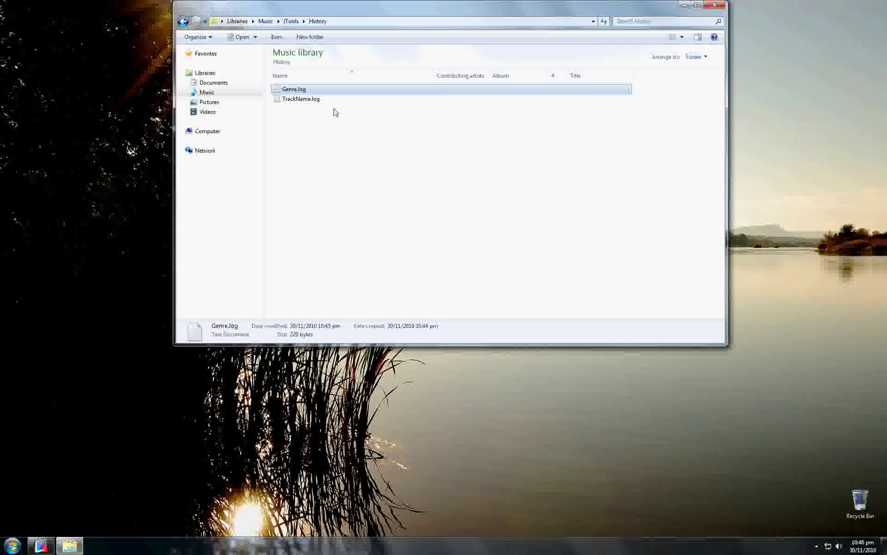
double_click(301, 100)
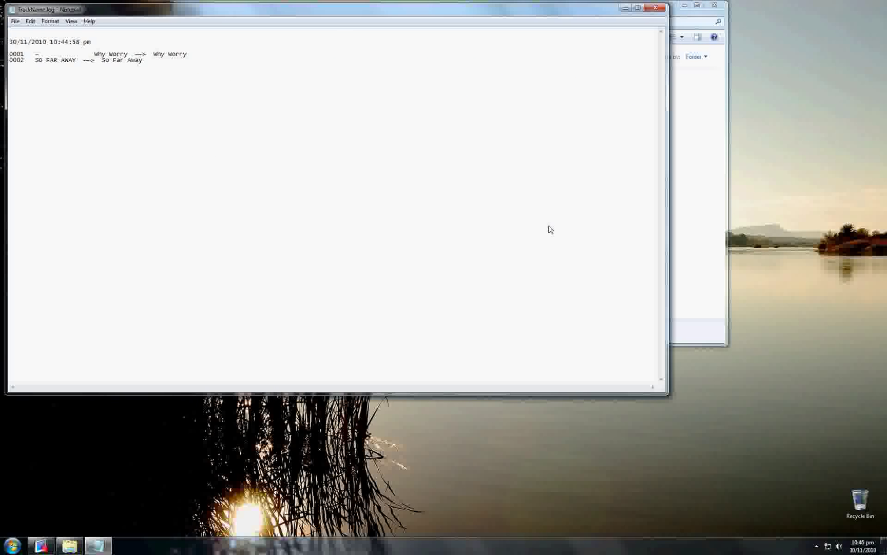